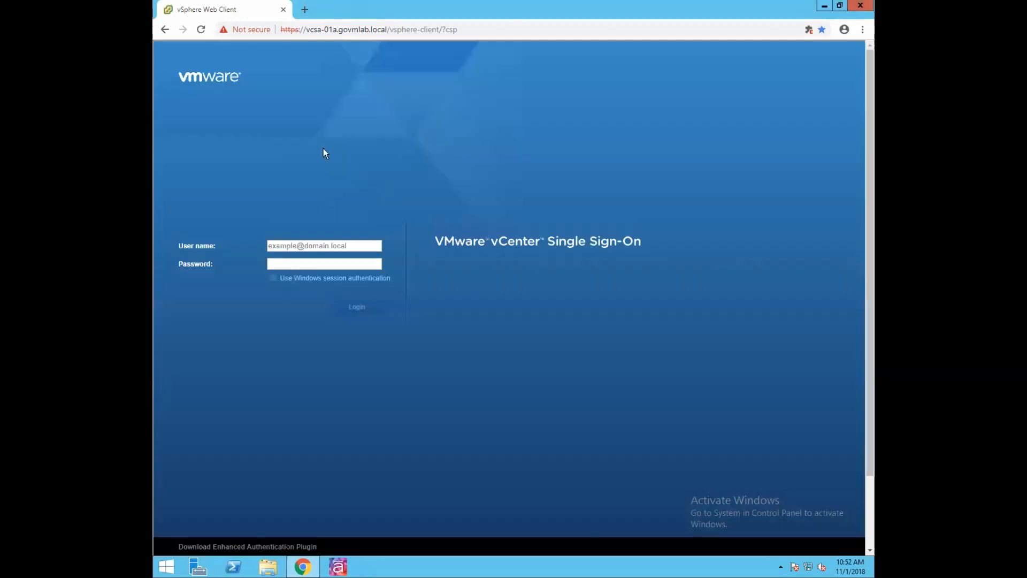
# - Sign in to vCenter using the administrator account's user name and password
pyautogui.click(314, 243)
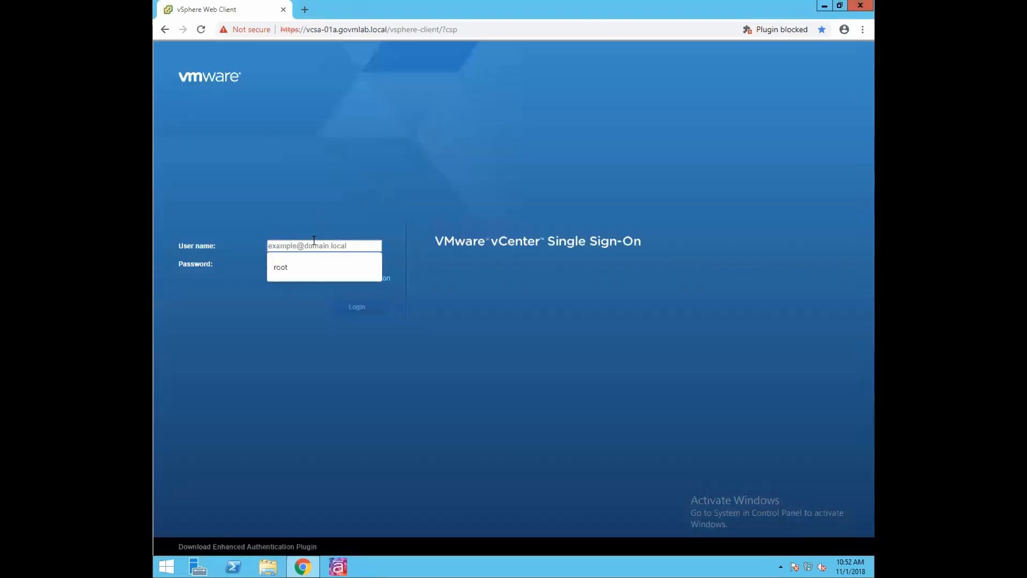
pyautogui.write('Administrator')
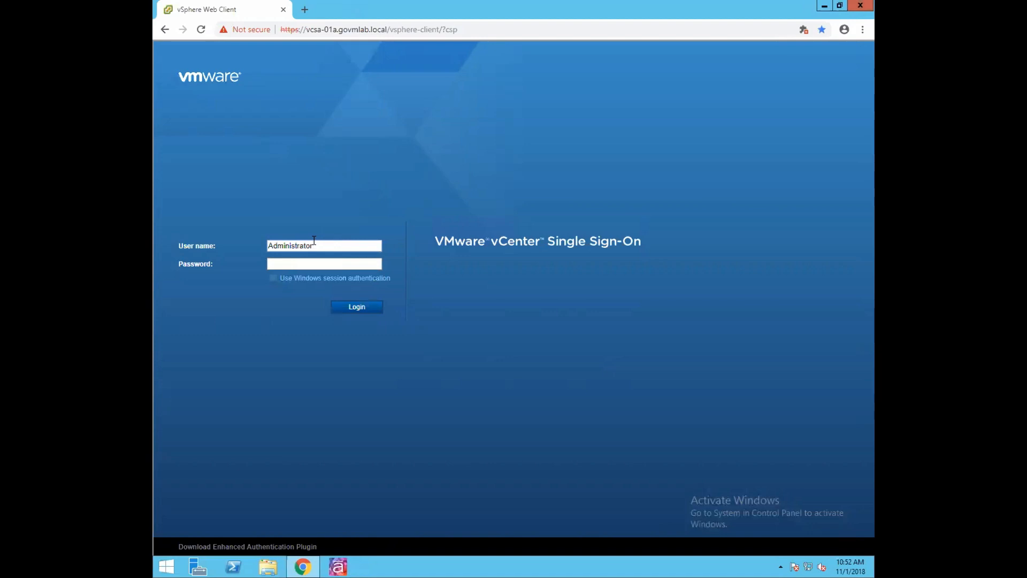
pyautogui.write('@vsphere.local')
pyautogui.click(307, 263)
pyautogui.write('VMware1!••••••••')
pyautogui.click(371, 309)
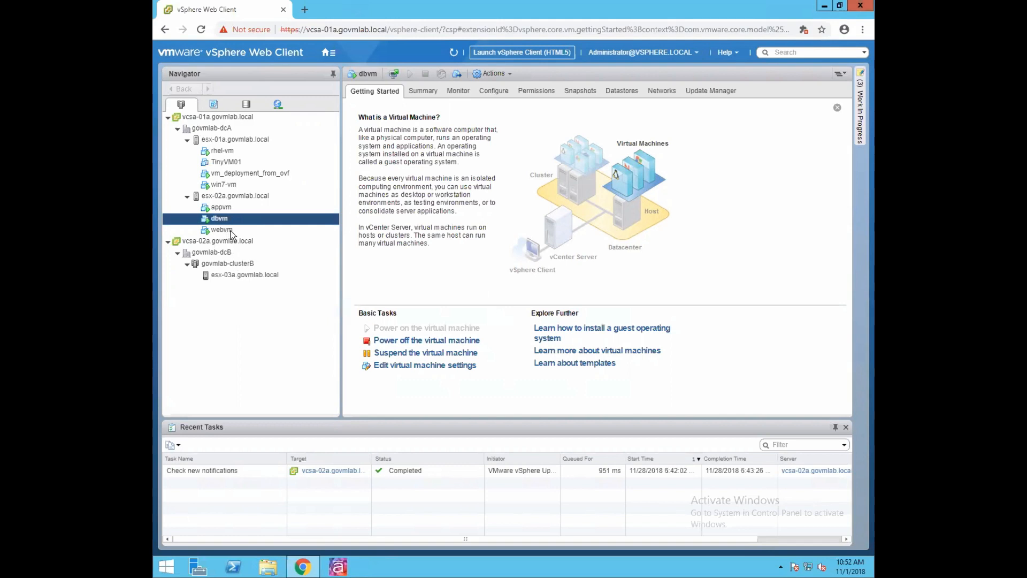
# - Browse webvm, dbvm and appvm, then show host esx-02a.govmlab.local's Summary page
pyautogui.click(225, 232)
pyautogui.click(228, 210)
pyautogui.click(224, 220)
pyautogui.keyDown('ctrl'); pyautogui.click(232, 207); pyautogui.keyUp('ctrl')
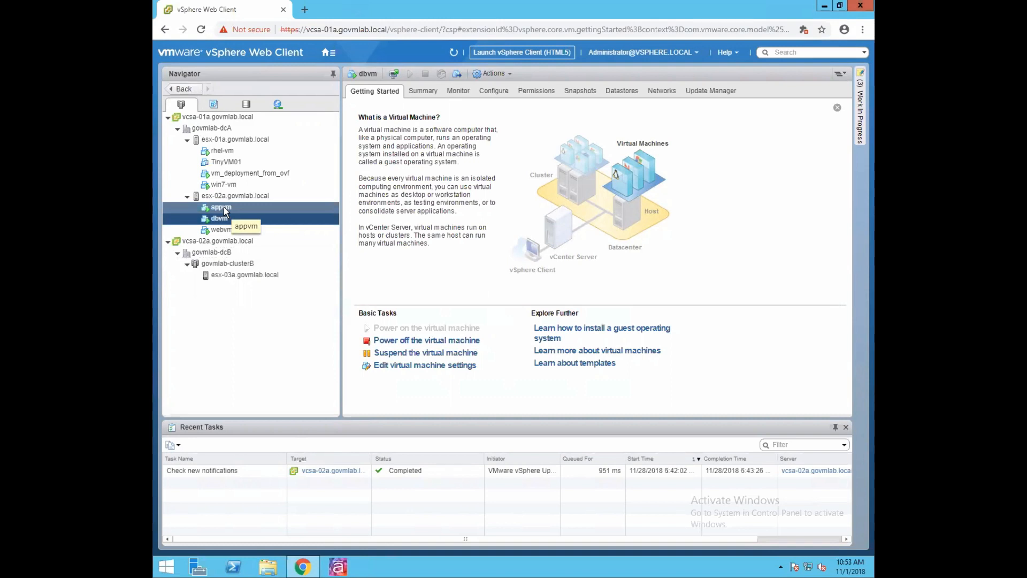
pyautogui.click(255, 194)
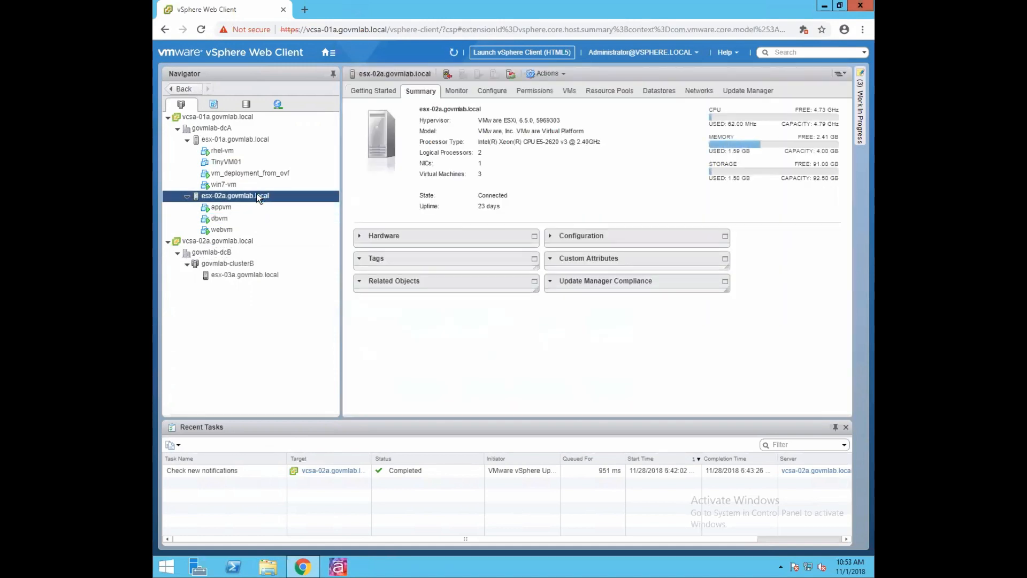
# - Launch the New vApp wizard from host esx-02a.govmlab.local's New vApp menu
pyautogui.rightClick(256, 195)
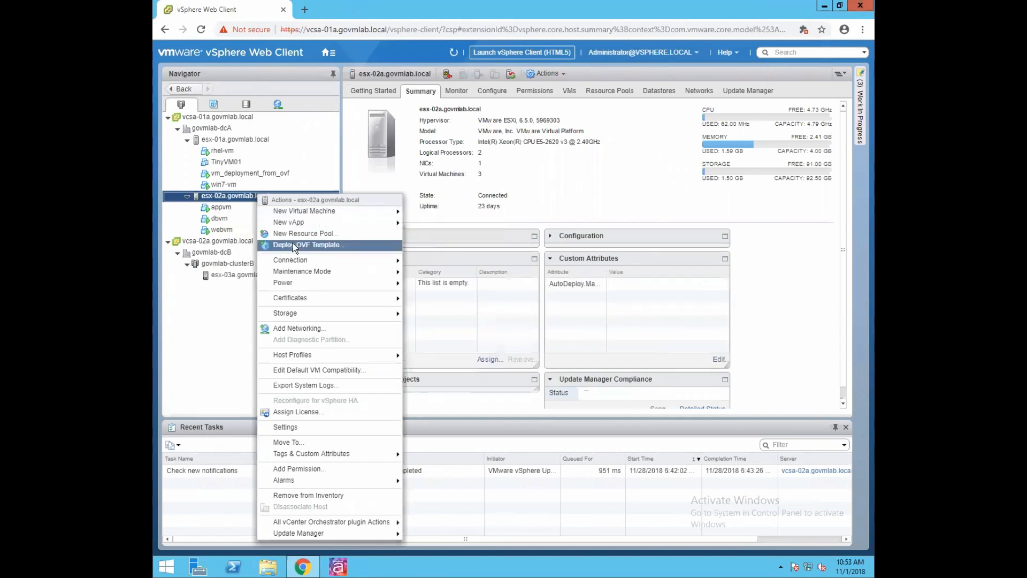
pyautogui.moveTo(300, 226)
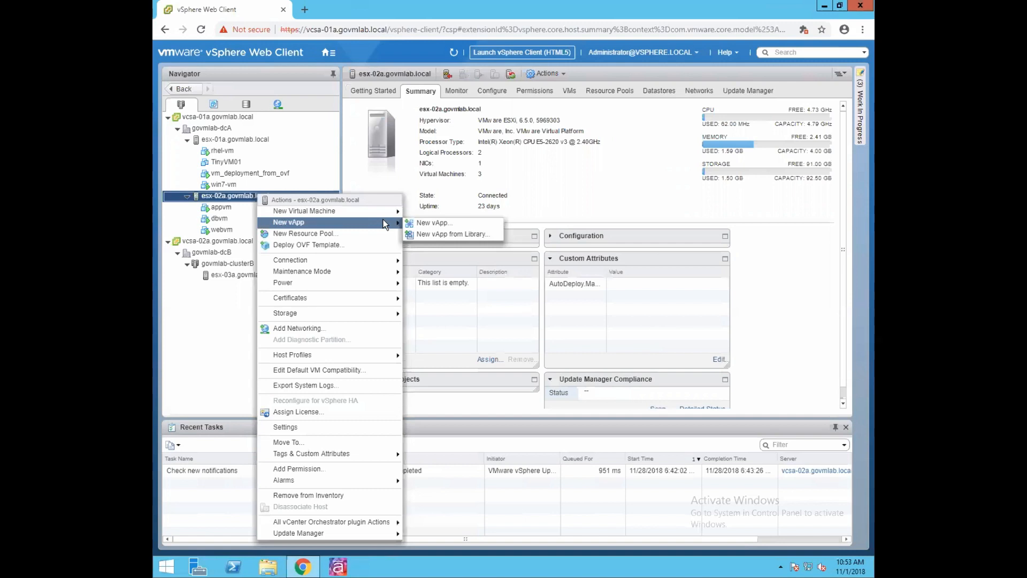
pyautogui.click(426, 224)
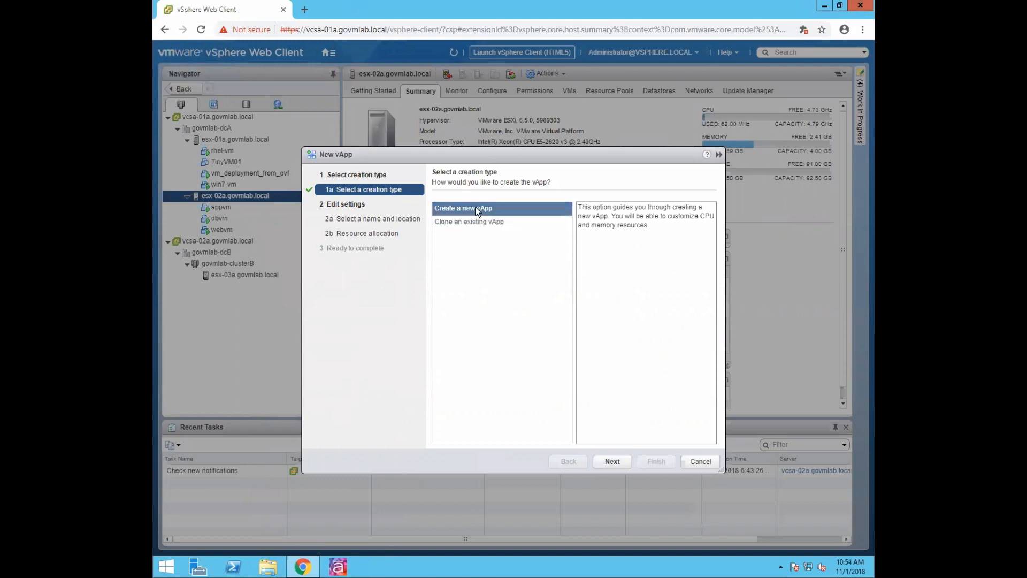
# - Choose Create a new vApp, name it 3tier_vapp and place it in govmlab-dcA
pyautogui.click(612, 461)
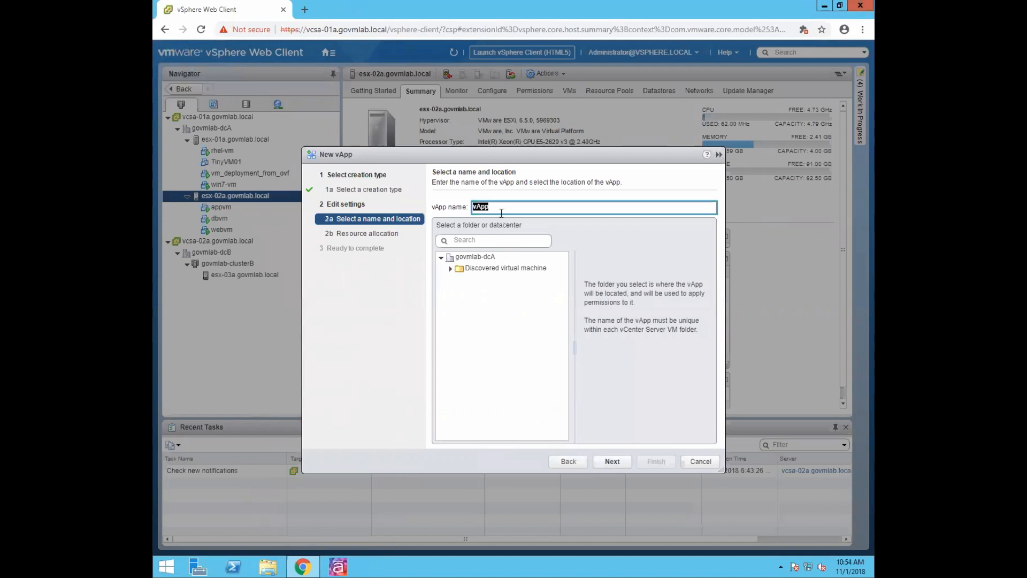
pyautogui.write('3-tier')
pyautogui.press('BackSpace')
pyautogui.press('BackSpace')
pyautogui.write('ier_vapp')
pyautogui.click(478, 257)
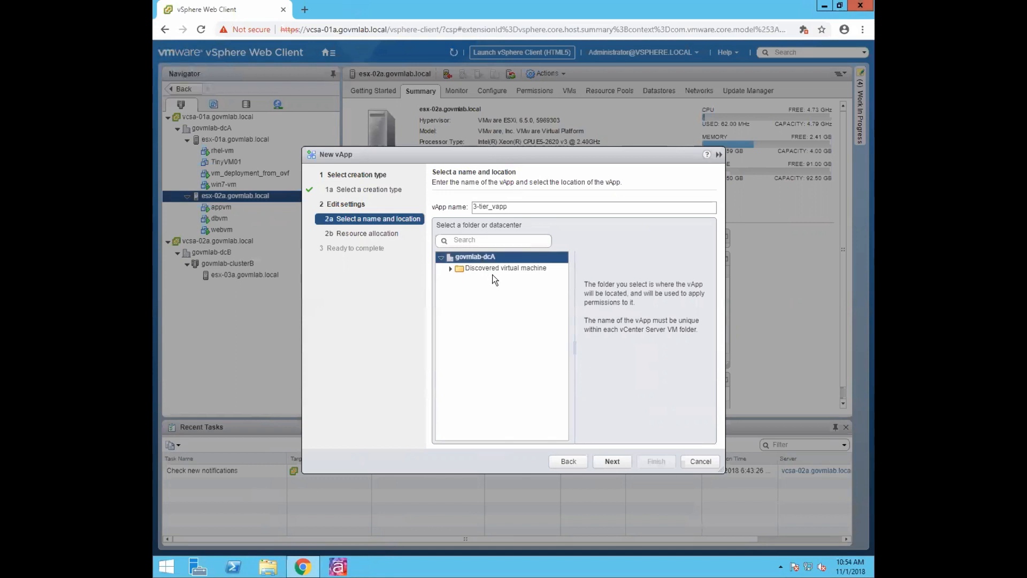
pyautogui.click(480, 207)
pyautogui.press('BackSpace')
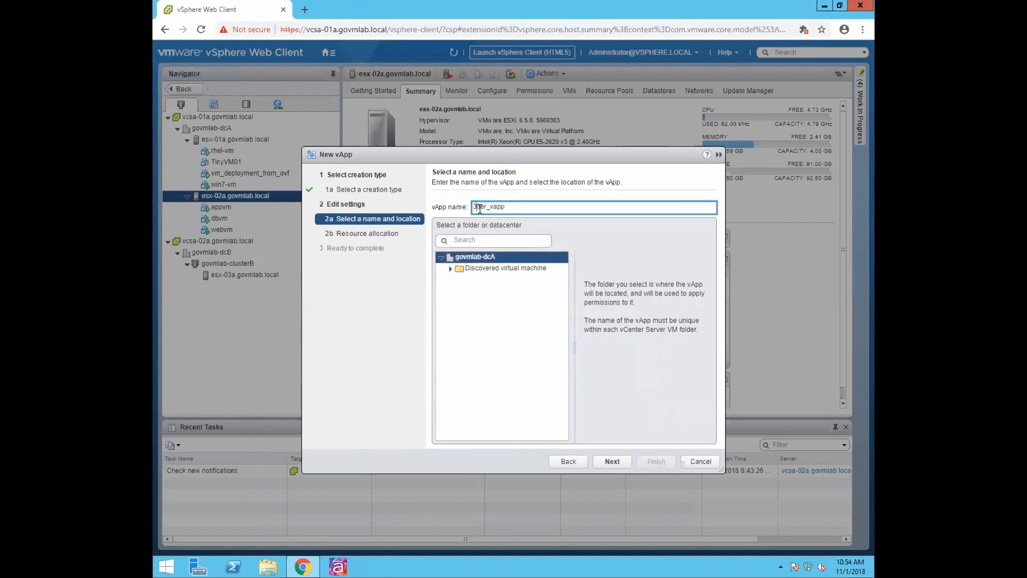
pyautogui.click(615, 458)
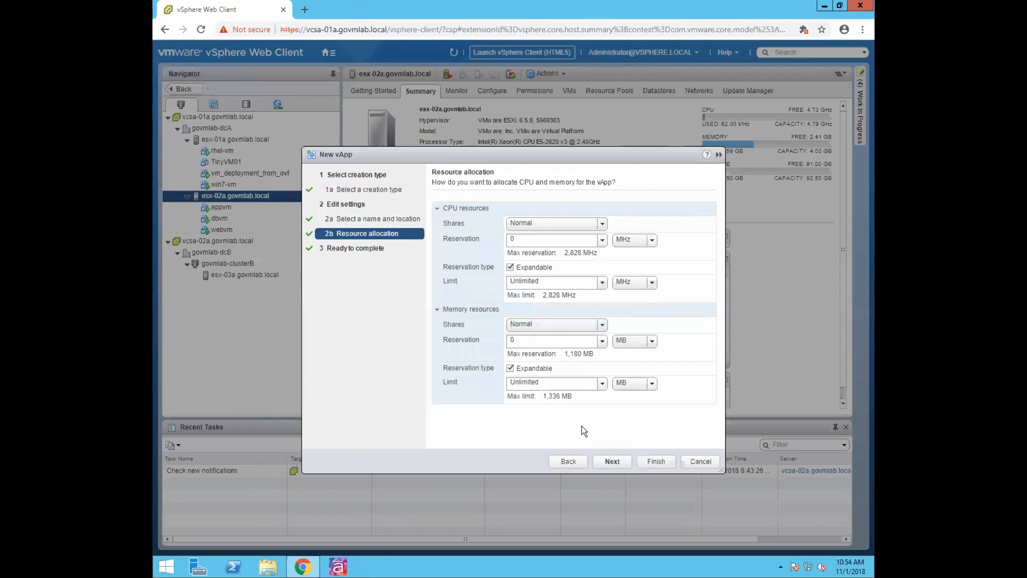
# - Keep the default CPU and memory allocation and finish creating 3tier_vapp
pyautogui.click(602, 455)
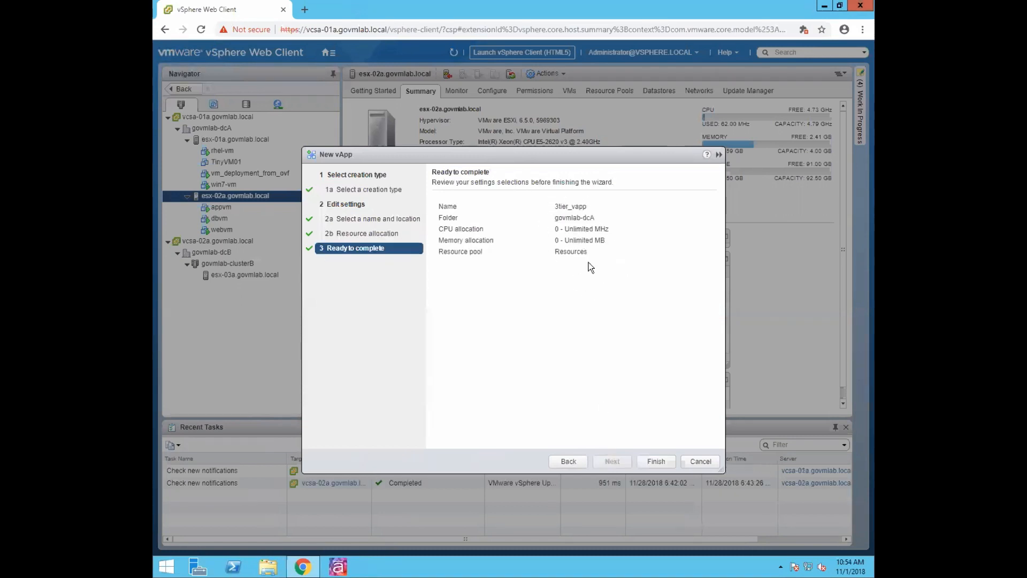
pyautogui.doubleClick(580, 206)
pyautogui.click(590, 208)
pyautogui.click(655, 461)
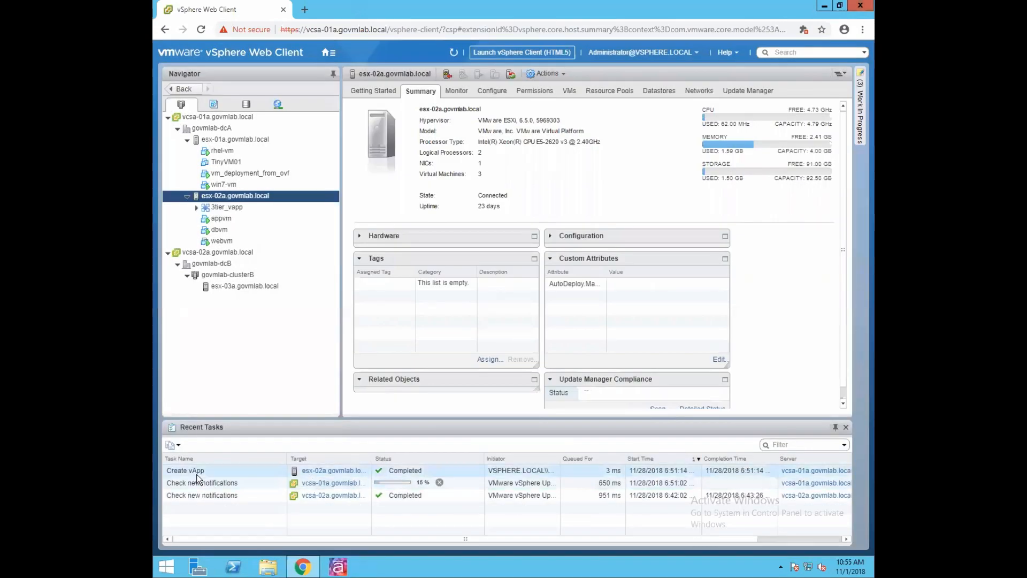
# - Select 3tier_vapp and list its VMs, showing 0 objects
pyautogui.moveTo(218, 230); pyautogui.dragTo(210, 211)
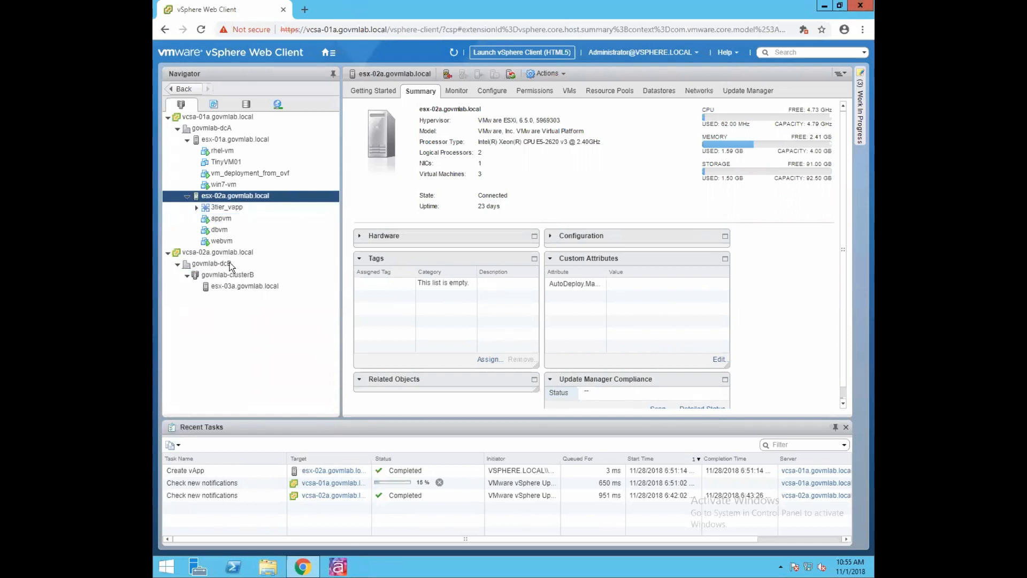
pyautogui.click(237, 207)
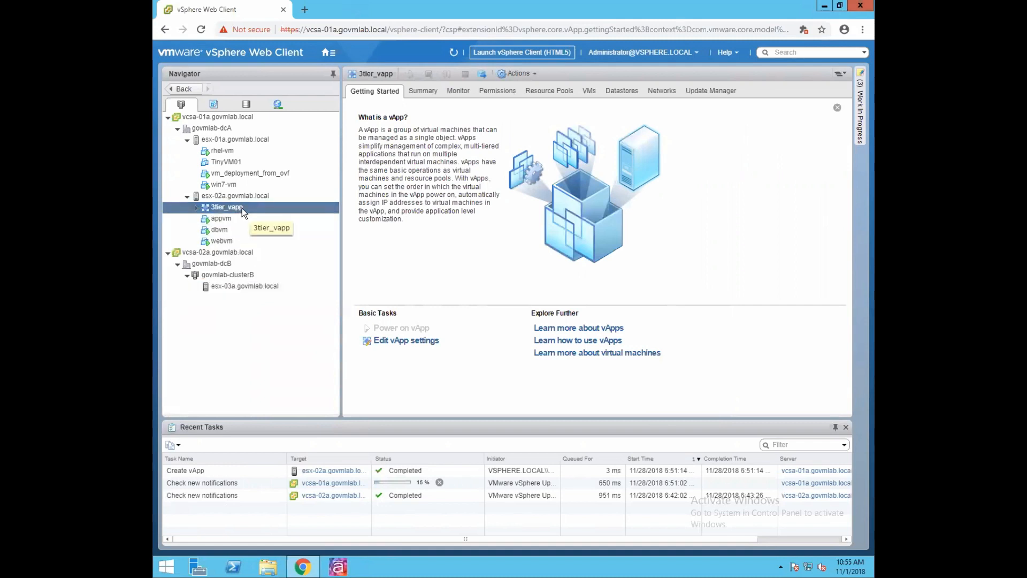
pyautogui.click(589, 91)
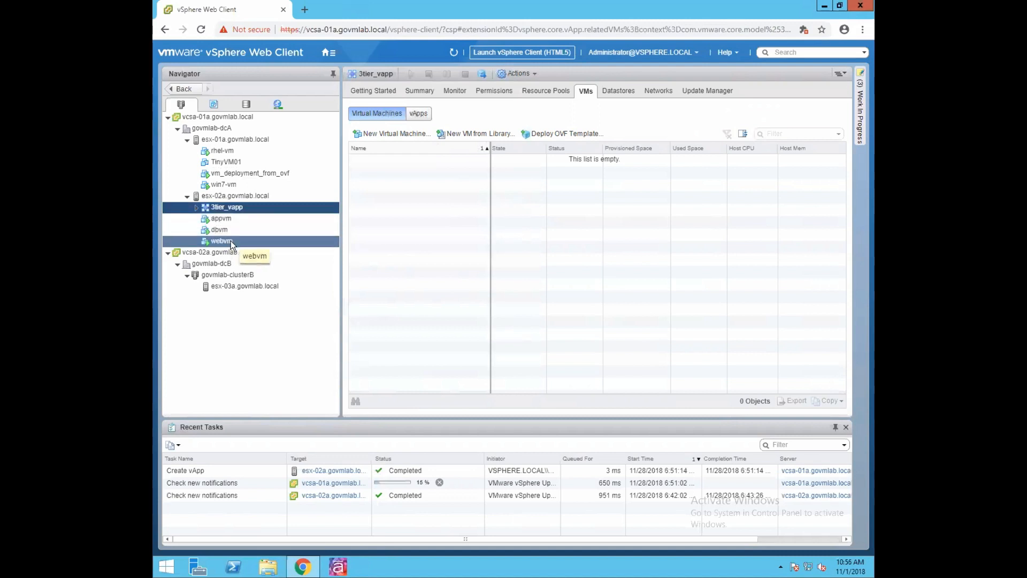
# - Drag webvm, appvm and dbvm from the Navigator into 3tier_vapp
pyautogui.click(243, 240)
pyautogui.moveTo(243, 241); pyautogui.dragTo(235, 207)
pyautogui.click(196, 207)
pyautogui.click(229, 219)
pyautogui.click(236, 211)
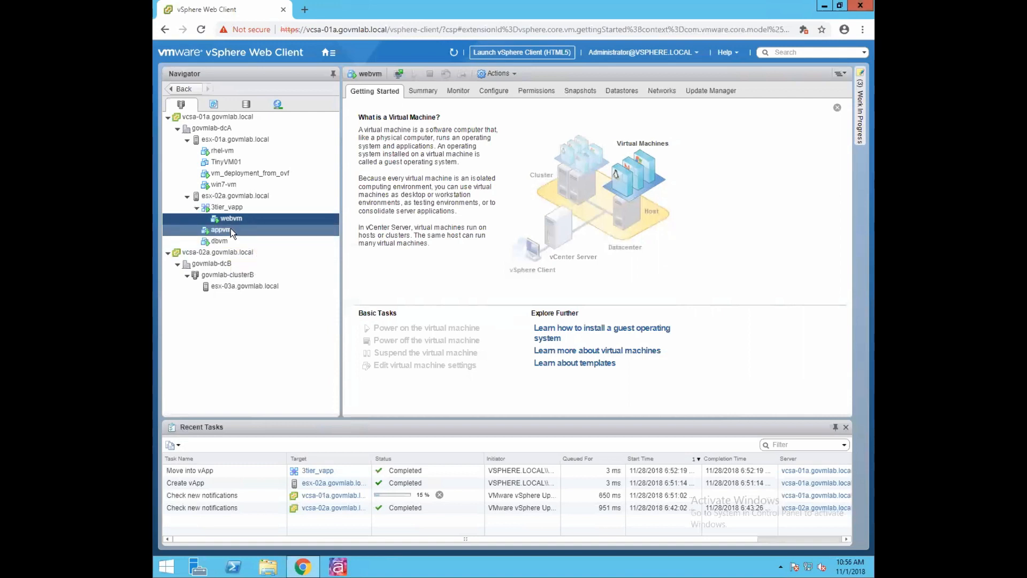
pyautogui.moveTo(229, 229); pyautogui.dragTo(240, 207)
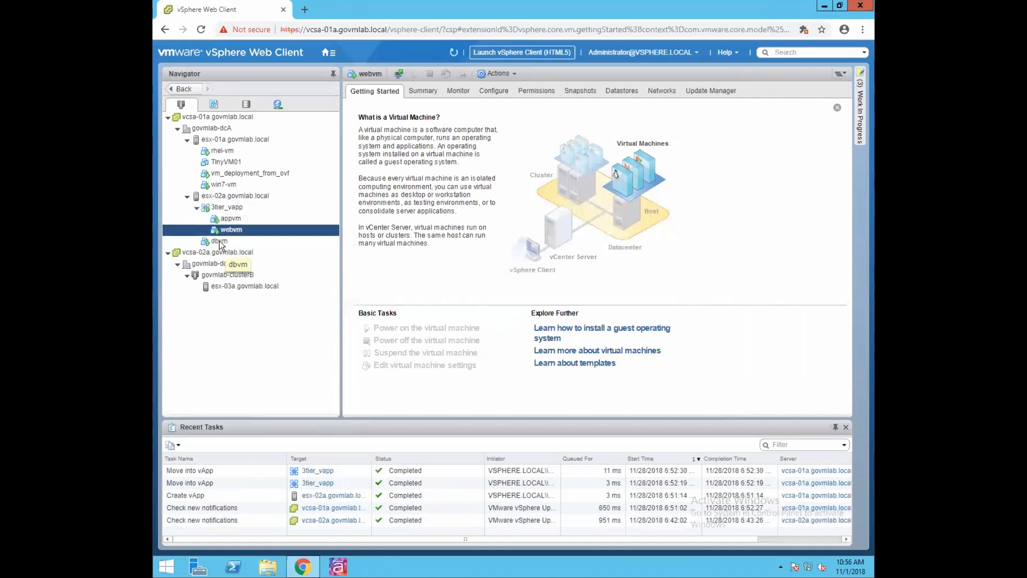
pyautogui.moveTo(220, 244); pyautogui.dragTo(236, 213)
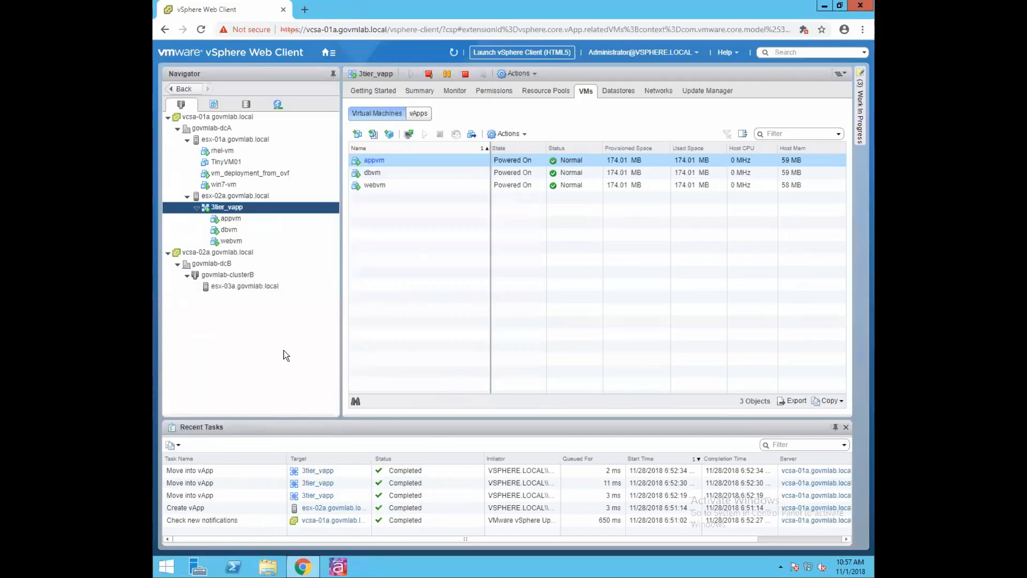
# - Edit 3tier_vapp's settings and expand IP allocation, showing IPv4 with Static - Manual
pyautogui.rightClick(265, 206)
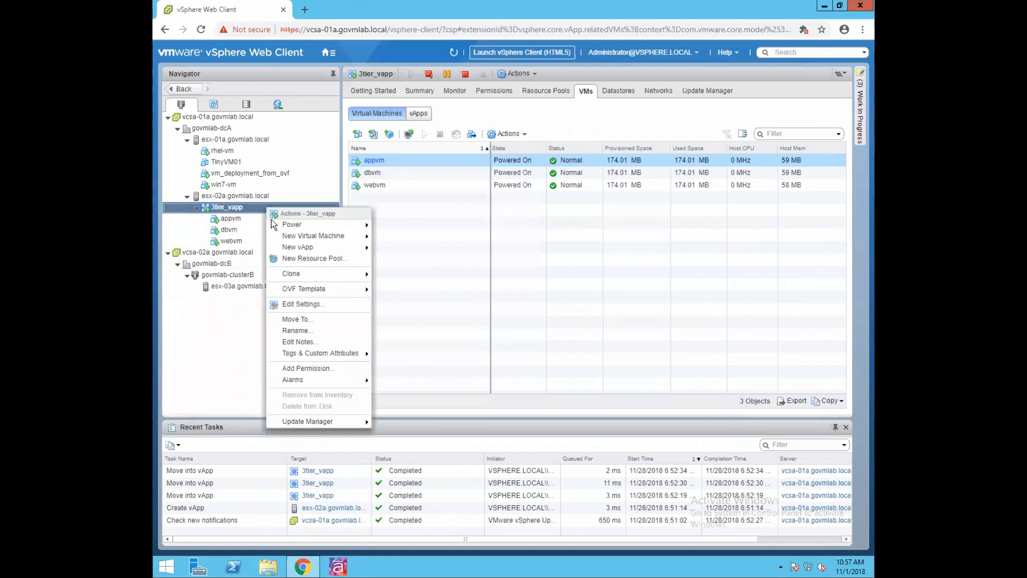
pyautogui.click(290, 304)
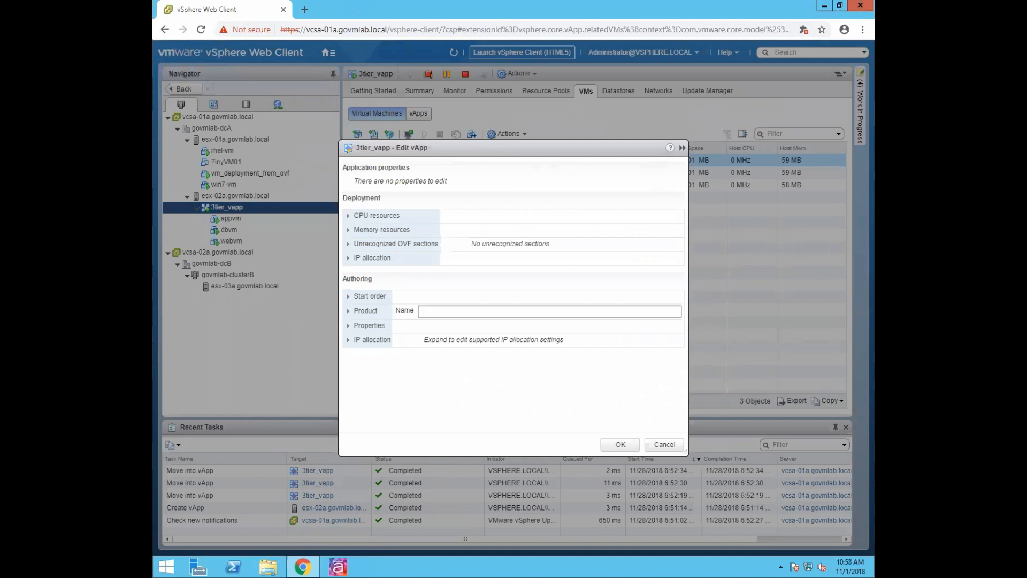
pyautogui.click(348, 216)
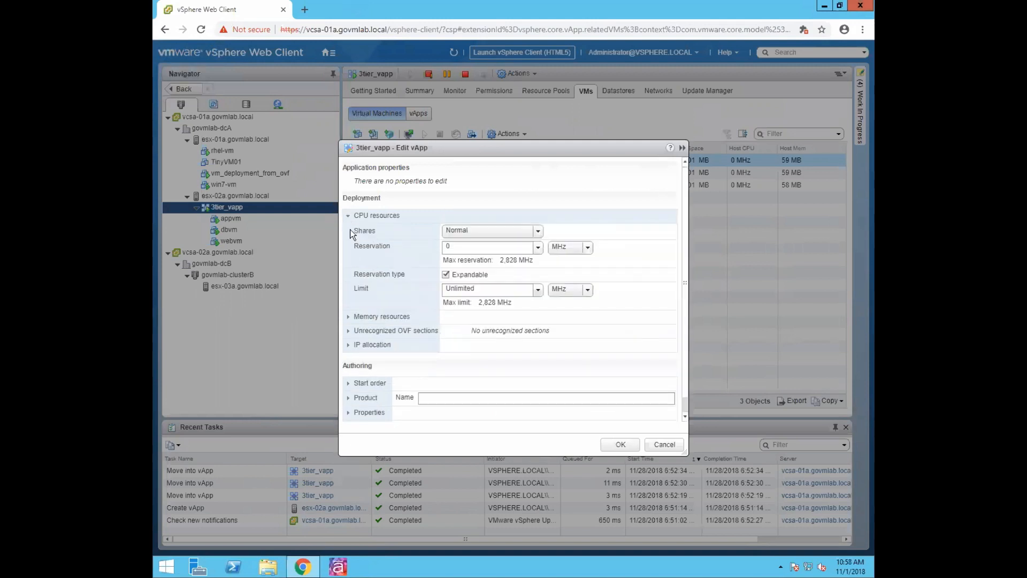
pyautogui.click(349, 216)
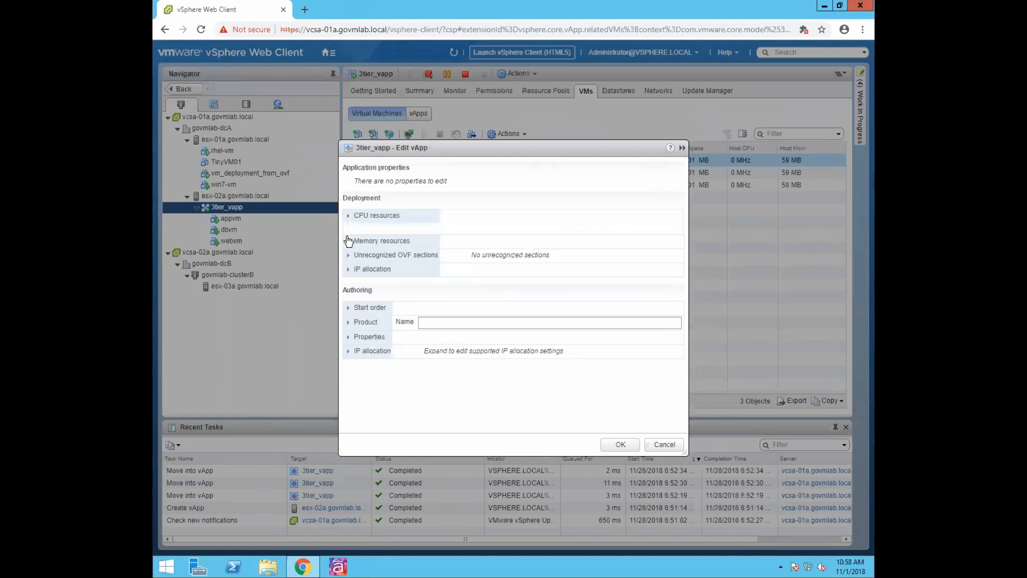
pyautogui.click(349, 230)
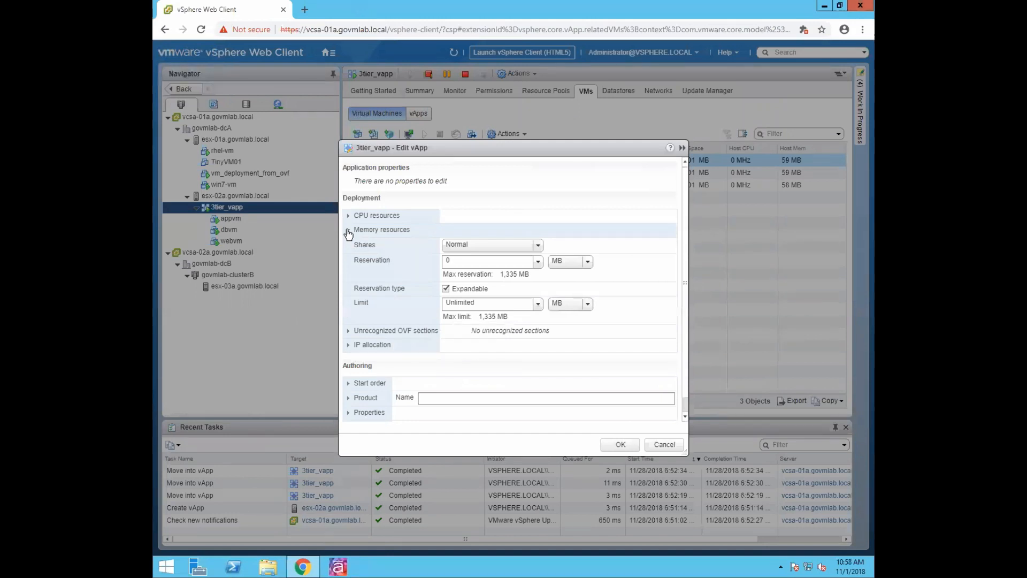
pyautogui.click(348, 231)
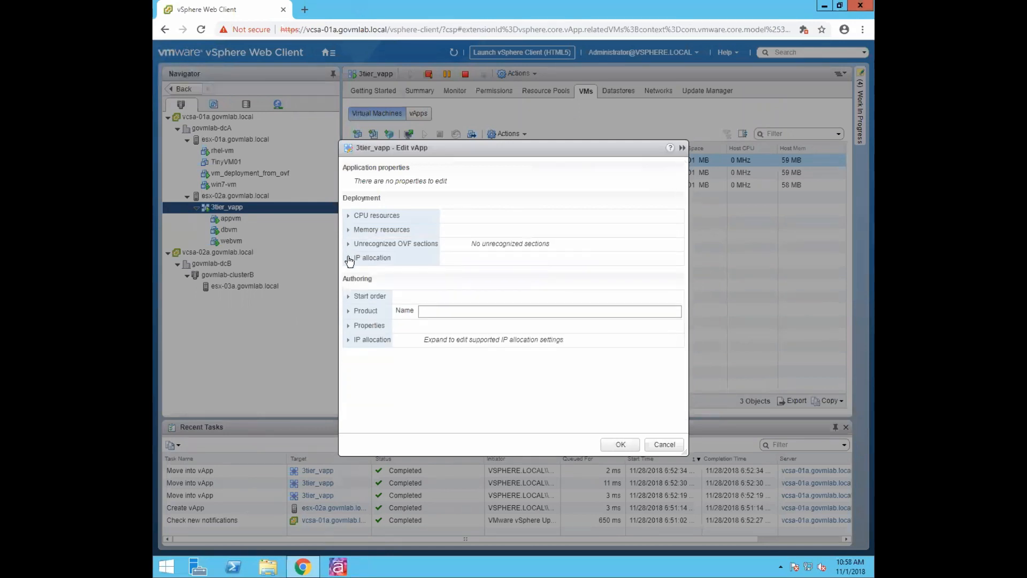
pyautogui.click(348, 258)
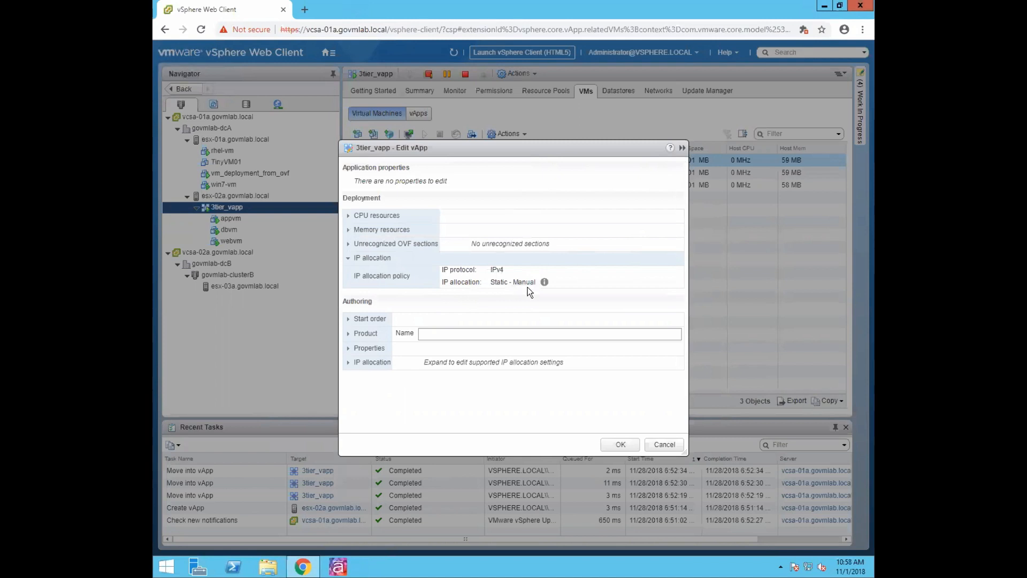
# - Expand Start order, keeping the Power On operation and the 120-second delay unchanged
pyautogui.click(349, 320)
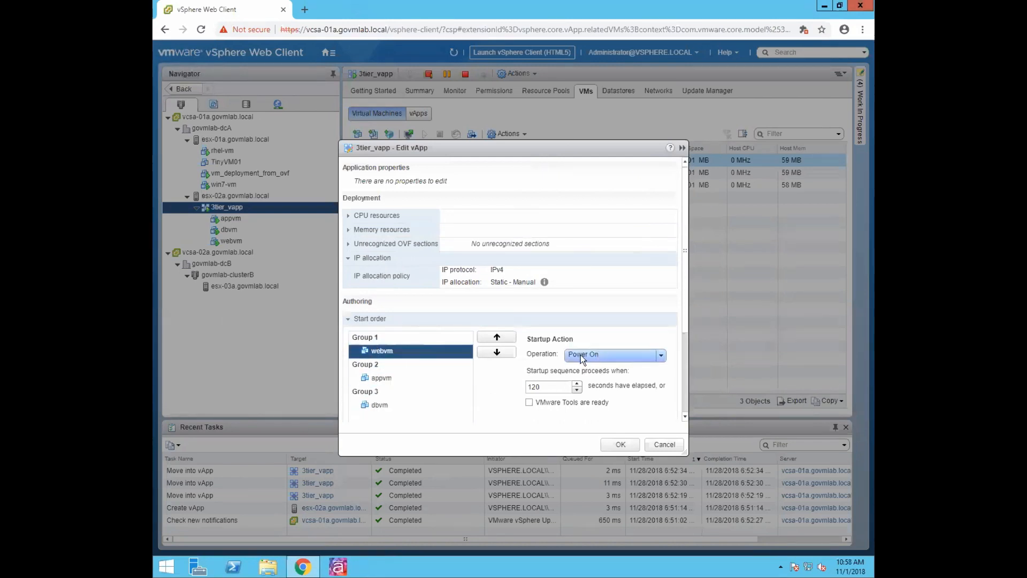
pyautogui.click(602, 356)
pyautogui.click(603, 356)
pyautogui.moveTo(544, 386); pyautogui.dragTo(513, 385)
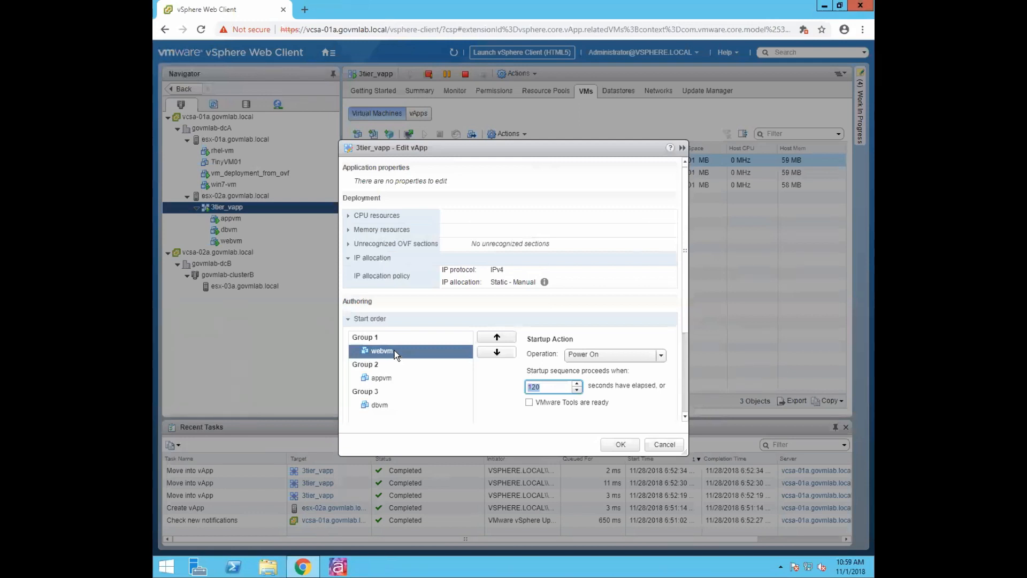
pyautogui.click(547, 385)
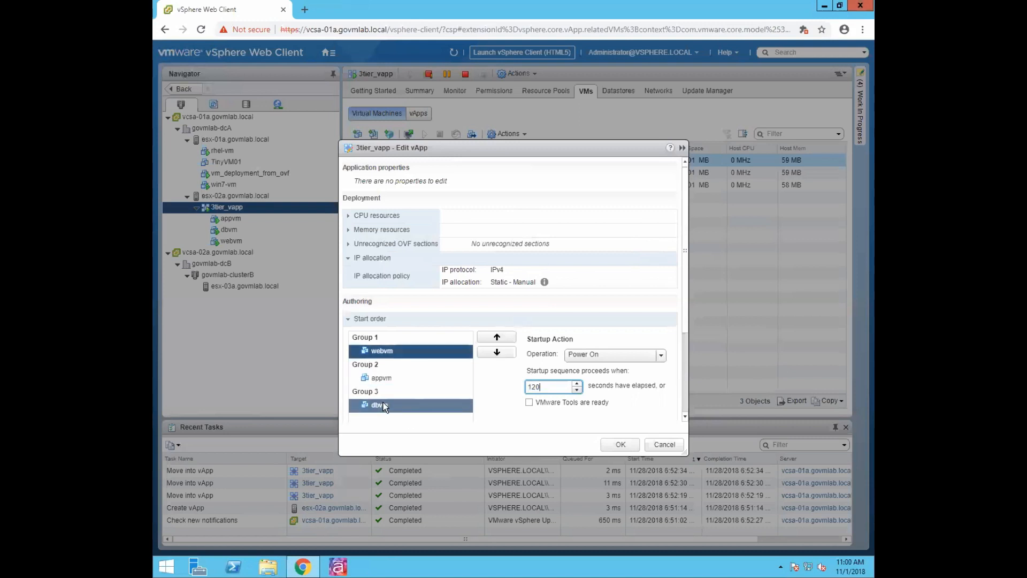
# - Reorder the start order to webvm Group 1, appvm Group 2, dbvm Group 3 and save
pyautogui.click(498, 337)
pyautogui.click(498, 337)
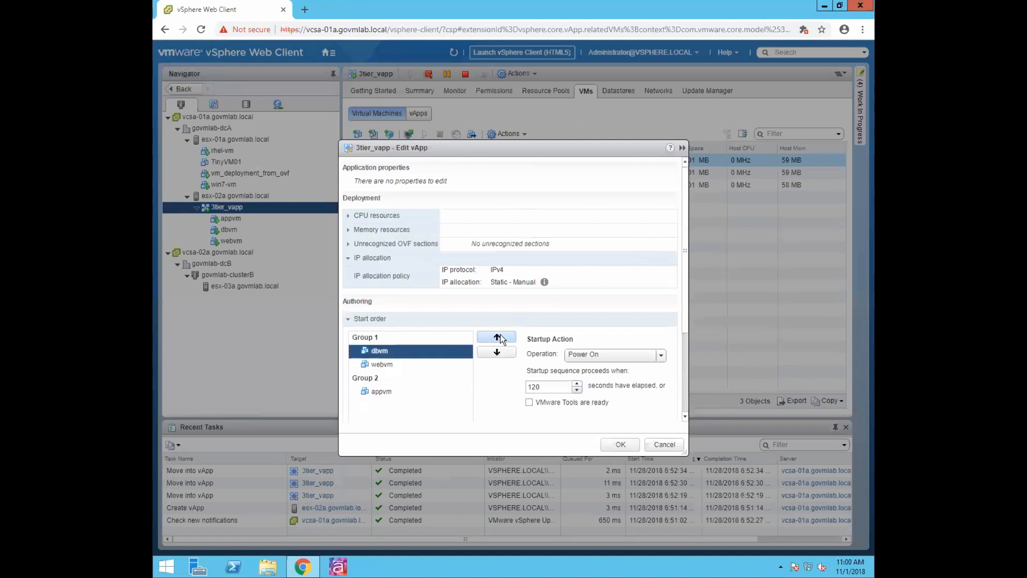
pyautogui.click(389, 365)
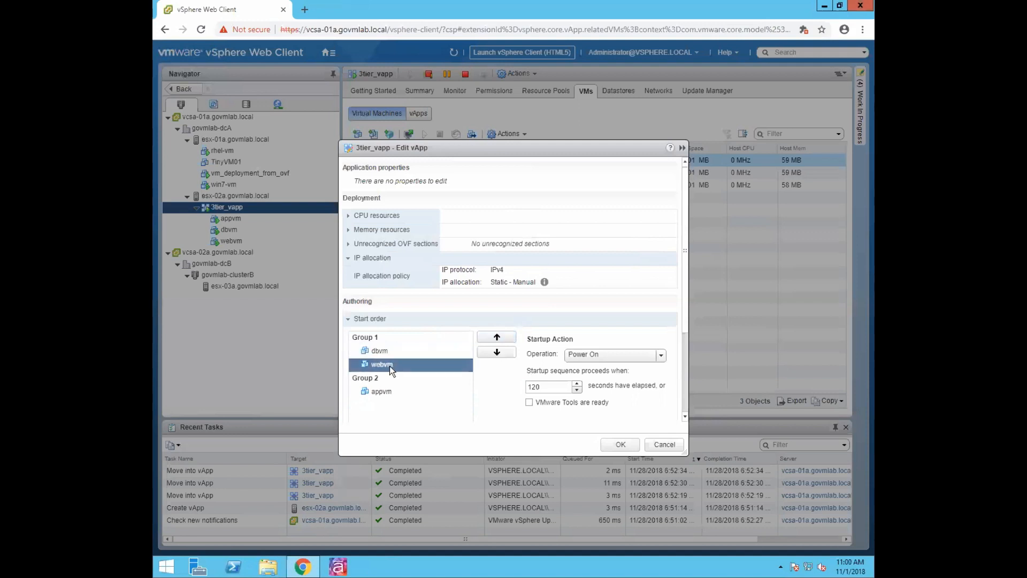
pyautogui.click(497, 352)
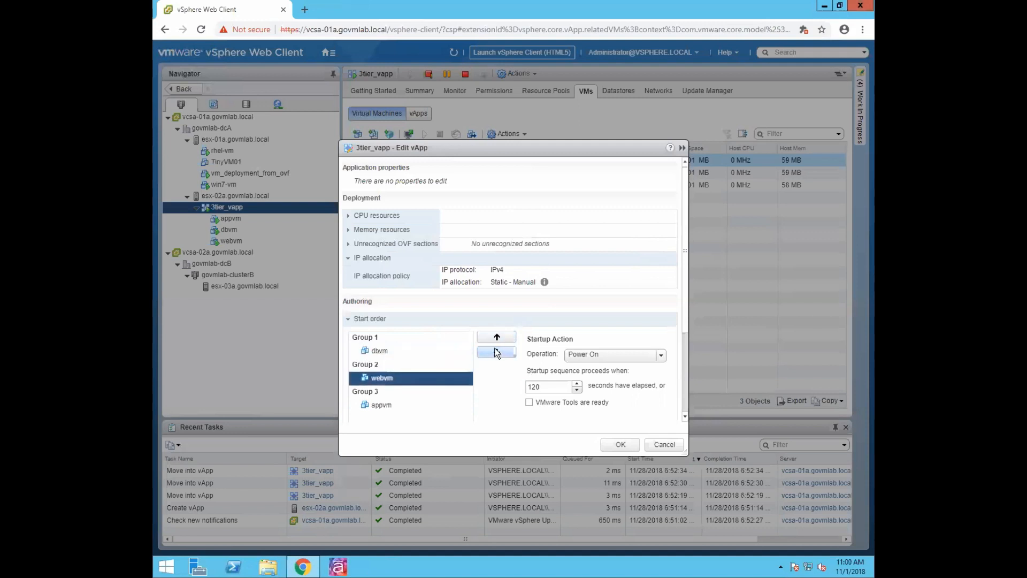
pyautogui.click(496, 352)
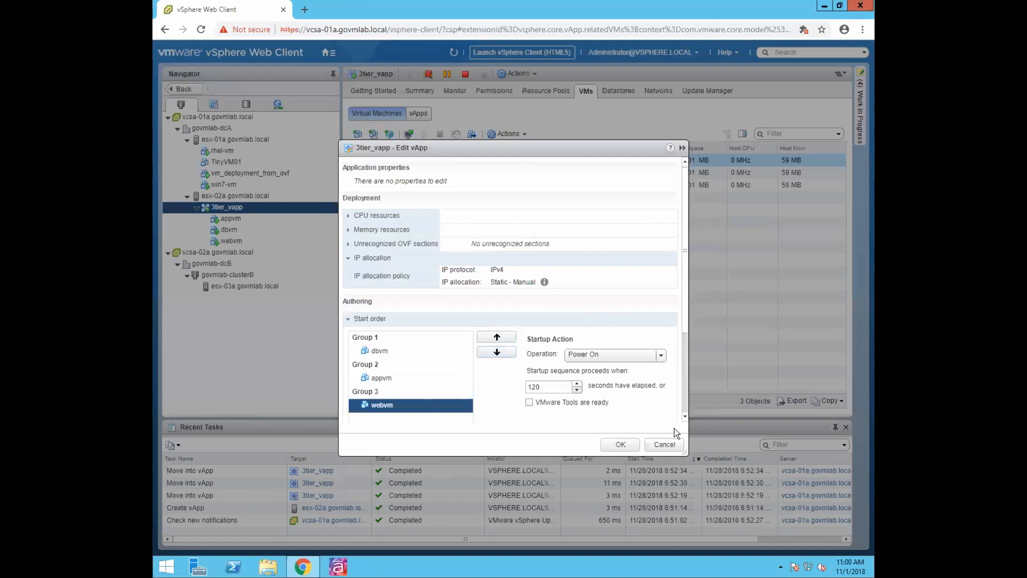
pyautogui.click(496, 336)
pyautogui.click(498, 337)
pyautogui.click(503, 336)
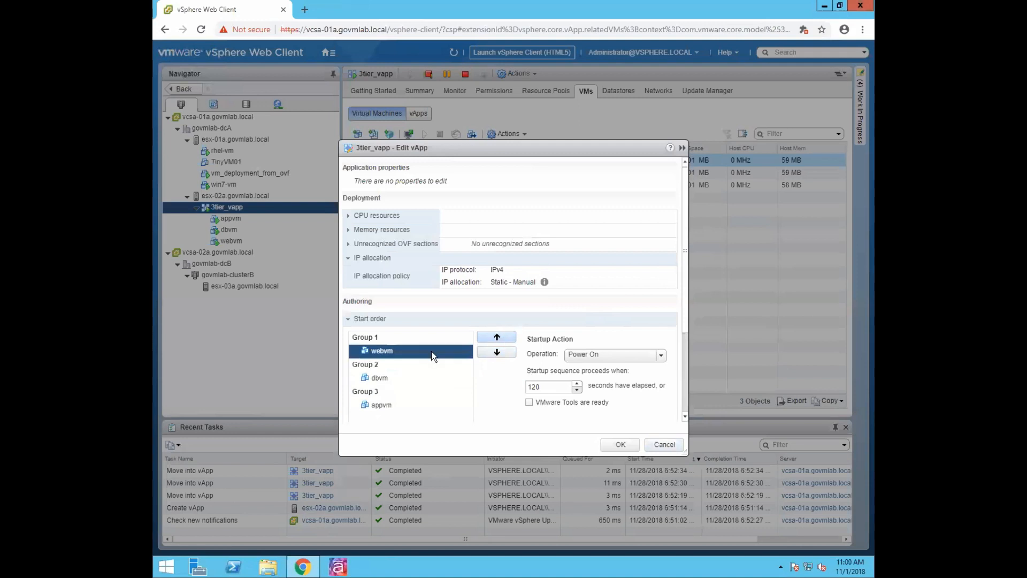
pyautogui.click(383, 378)
pyautogui.click(500, 352)
pyautogui.click(500, 352)
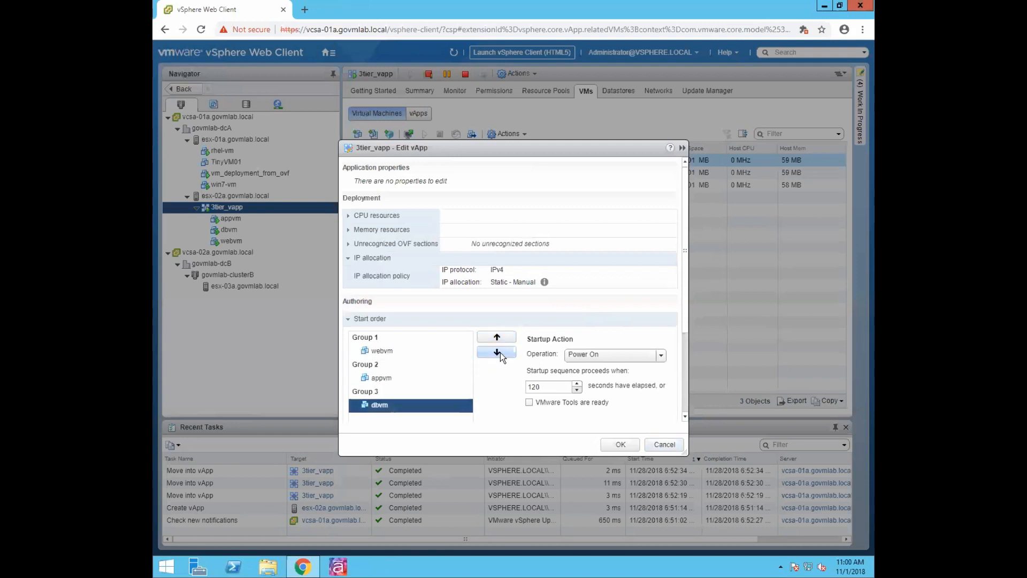
pyautogui.click(620, 445)
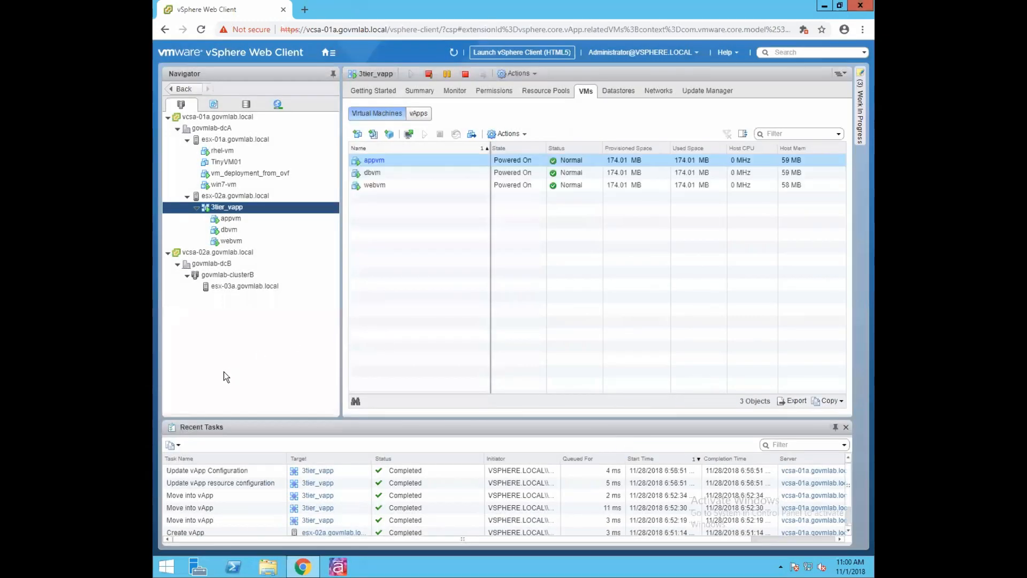
# - Power off 3tier_vapp via Power > Power Off and confirm with Yes
pyautogui.rightClick(239, 207)
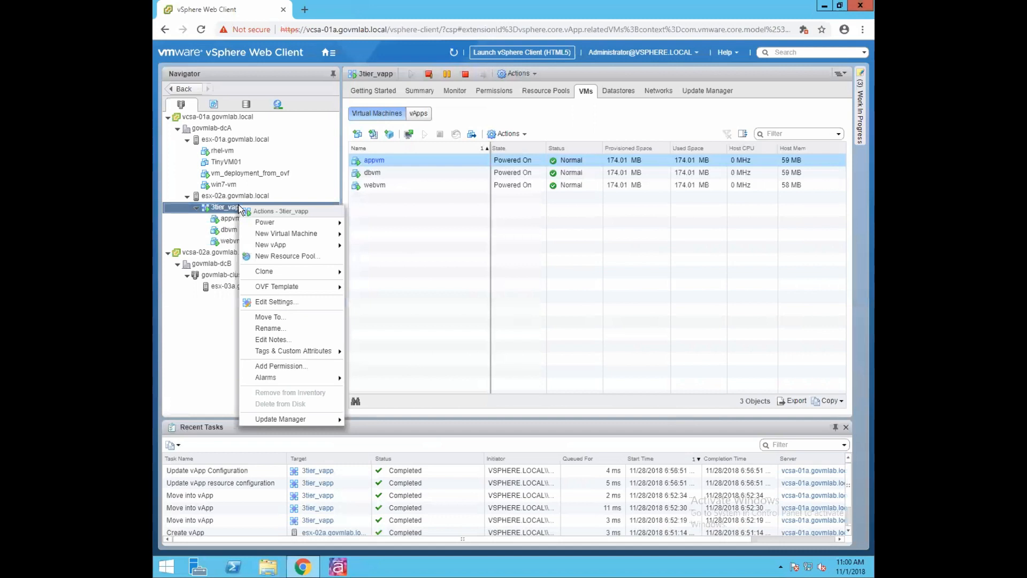
pyautogui.moveTo(278, 223)
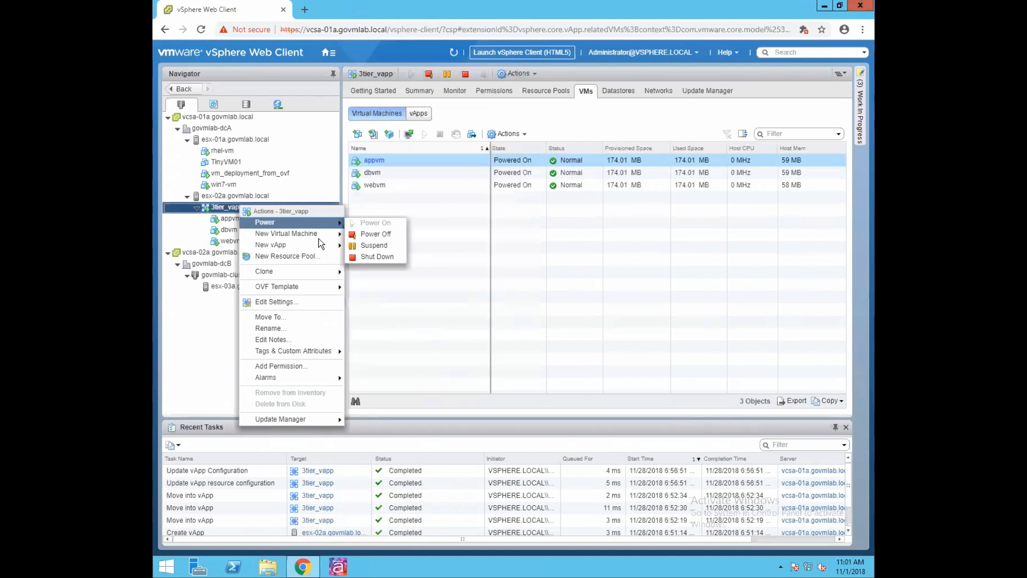
pyautogui.moveTo(319, 275)
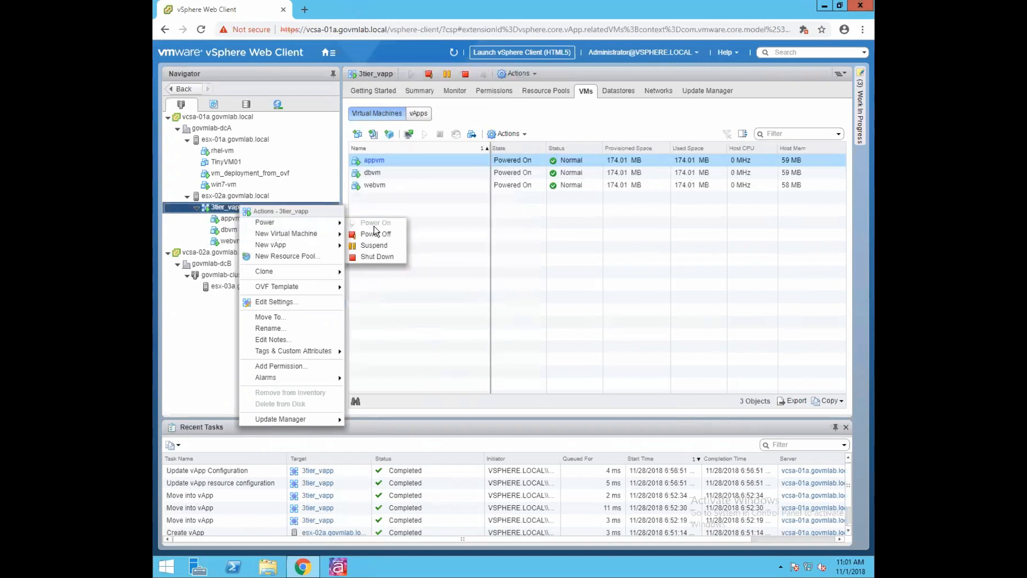
pyautogui.click(375, 234)
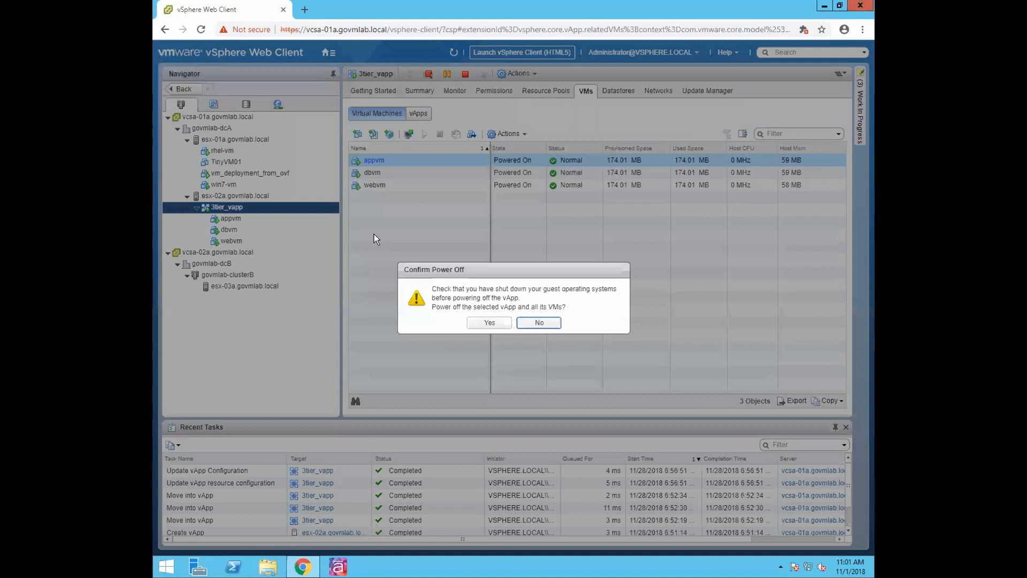
pyautogui.click(490, 321)
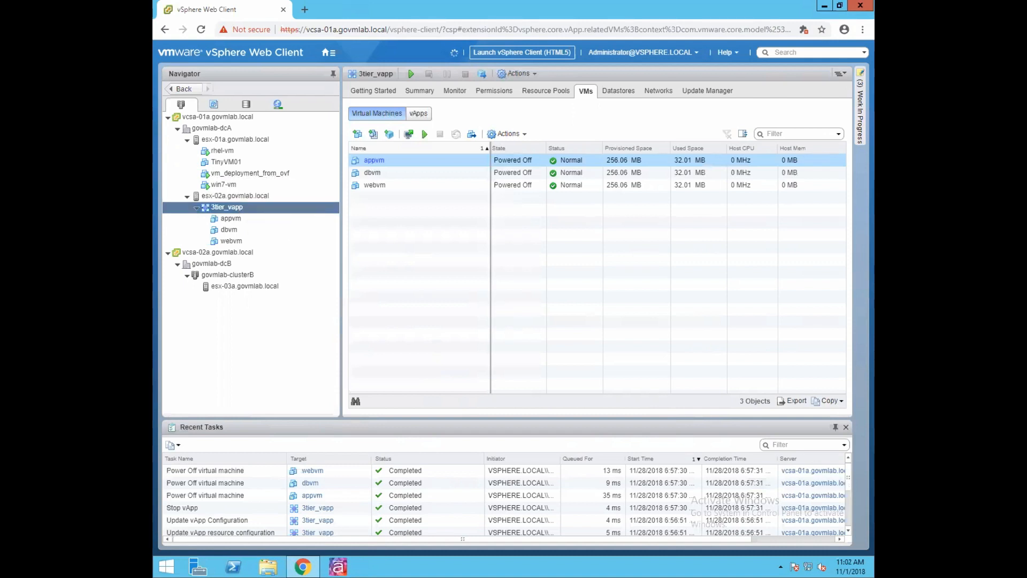
# - Browse 3tier_vapp's New vApp and Clone action submenus without cloning, then reopen its actions list
pyautogui.rightClick(240, 210)
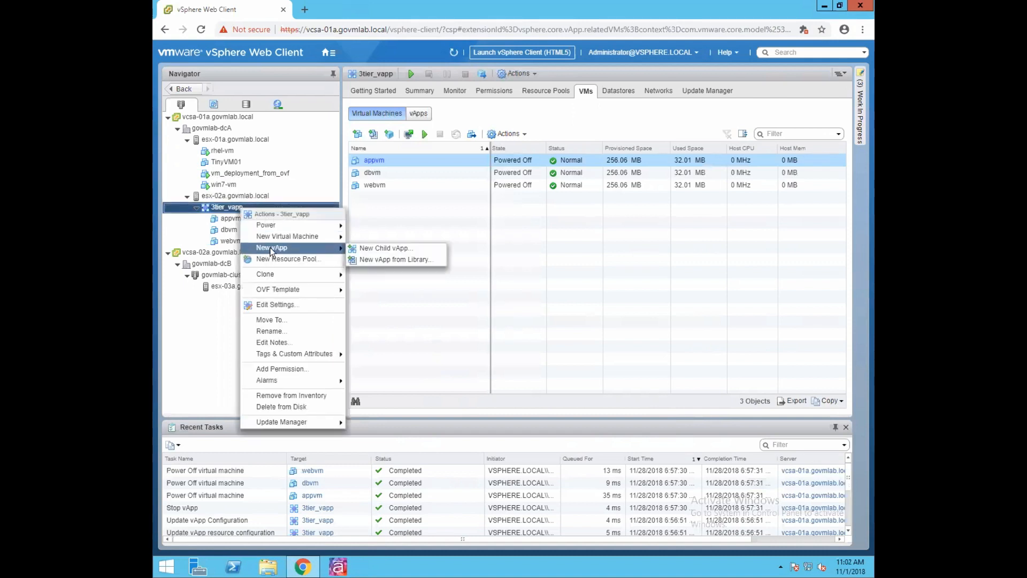
pyautogui.moveTo(286, 247)
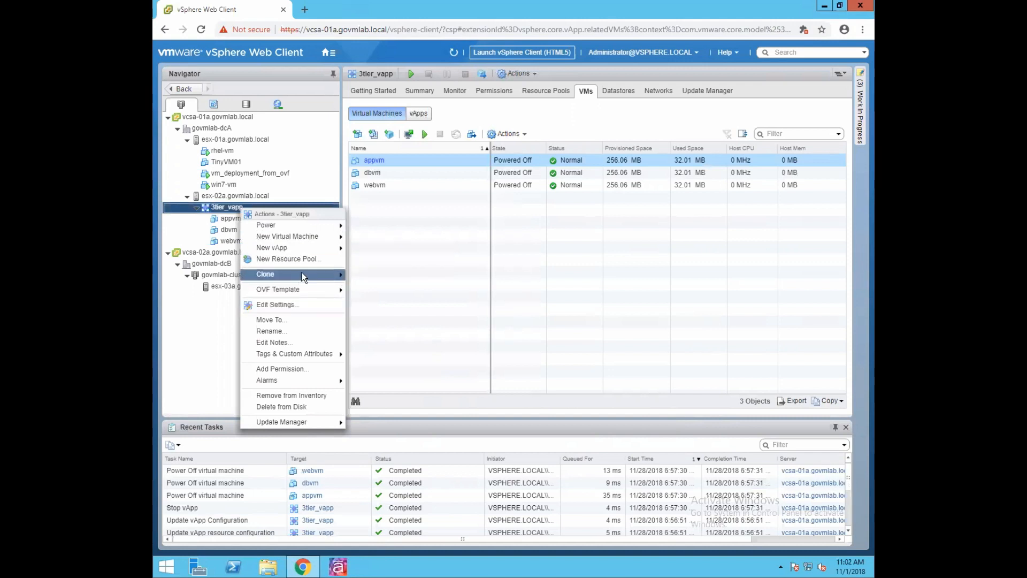
pyautogui.moveTo(301, 273)
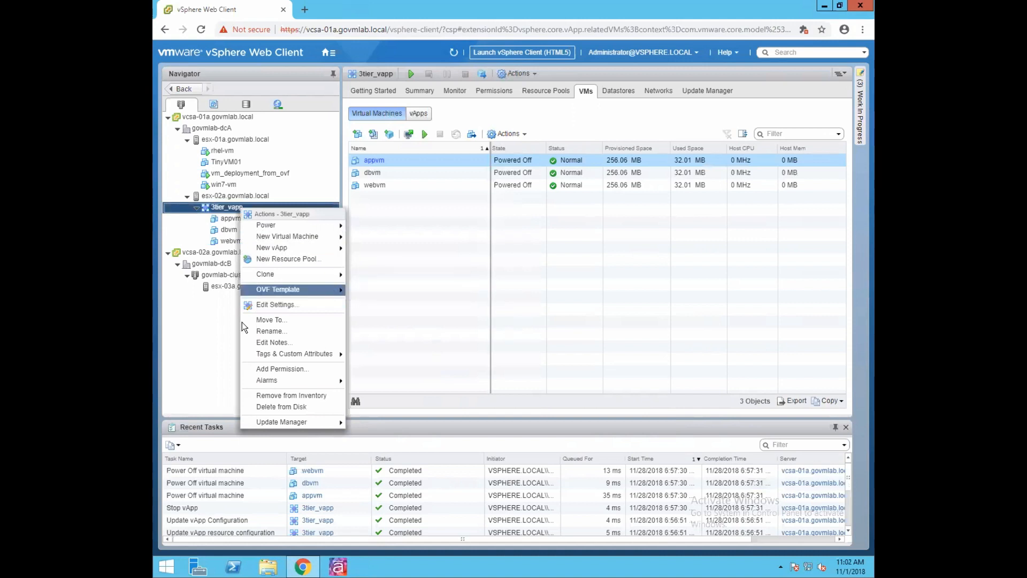
pyautogui.click(194, 338)
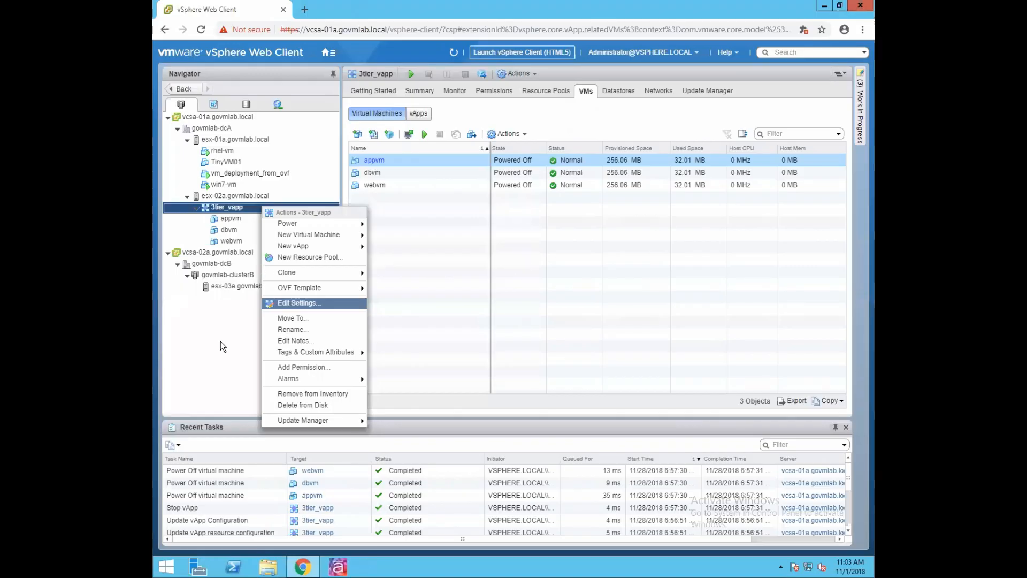
pyautogui.click(221, 342)
pyautogui.rightClick(255, 206)
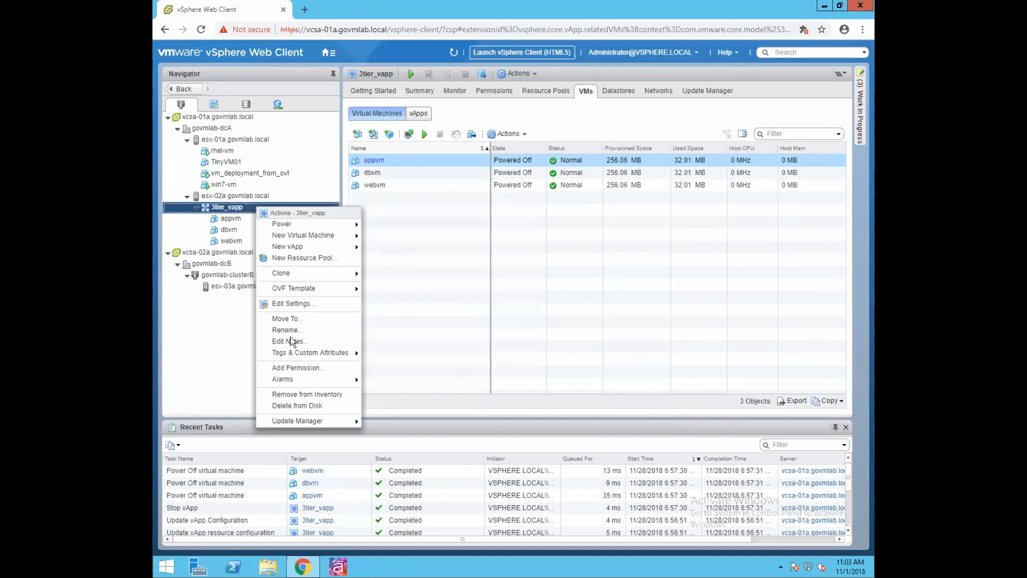
# - Delete 3tier_vapp from disk and confirm host esx-02a.govmlab.local shows 0 virtual machines
pyautogui.click(297, 406)
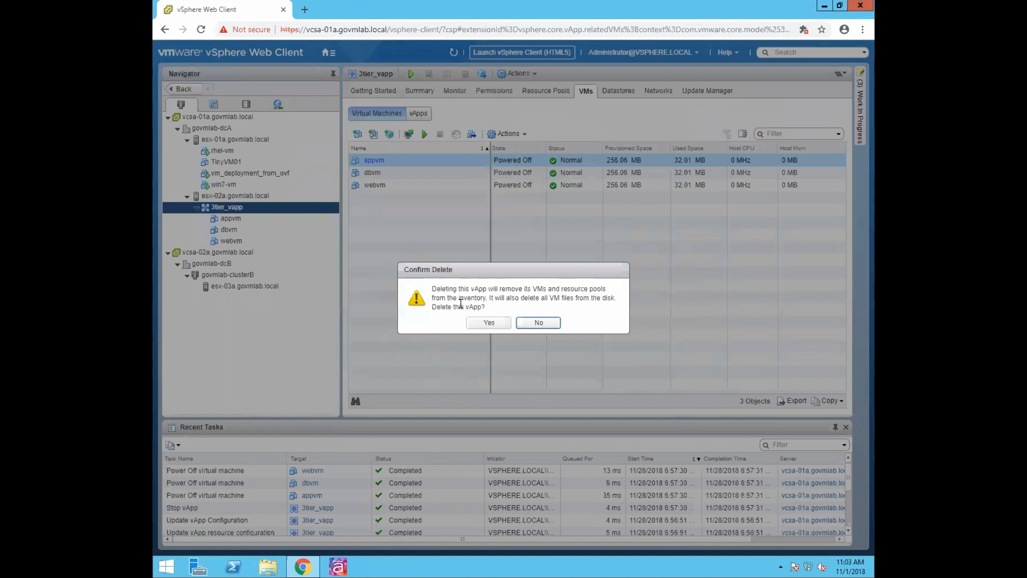
pyautogui.click(489, 322)
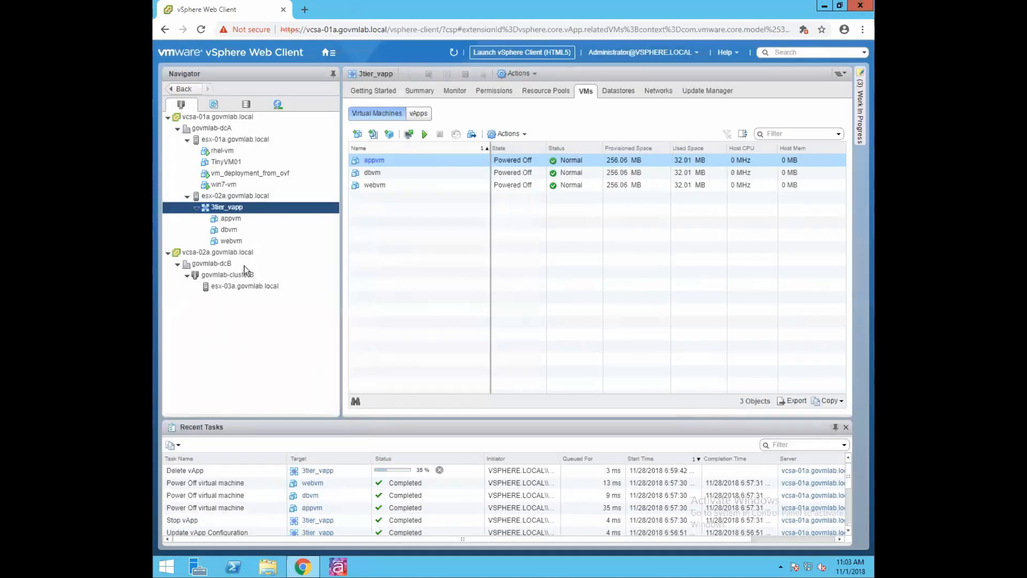
pyautogui.click(238, 196)
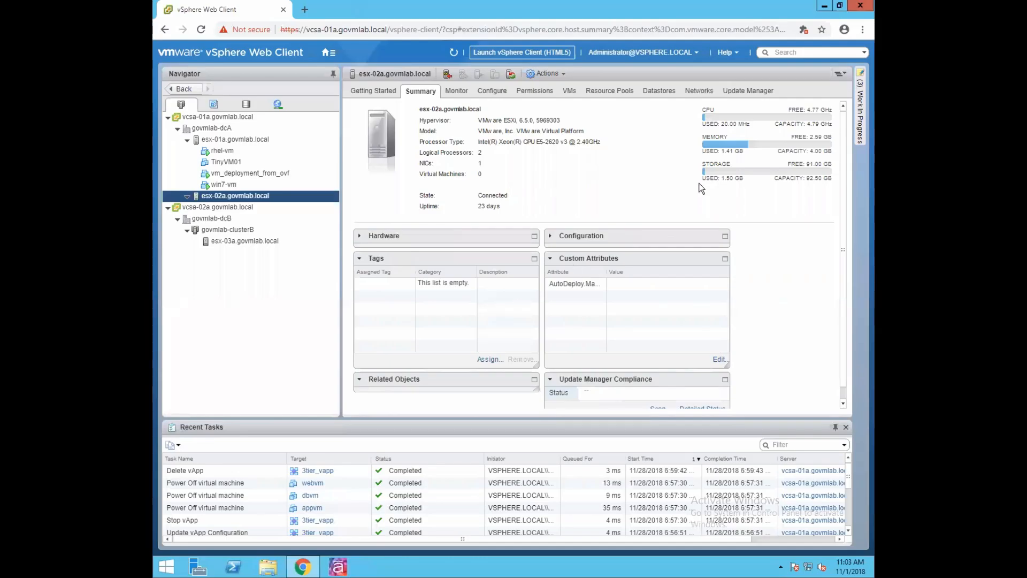
# - Log out of the vSphere Web Client from the Administrator account menu
pyautogui.click(696, 53)
pyautogui.click(625, 116)
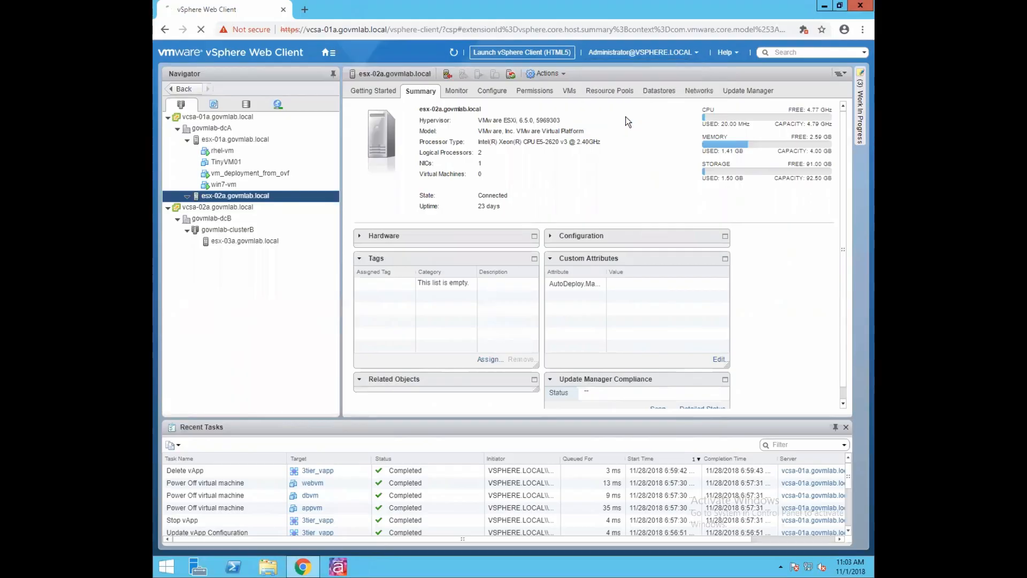